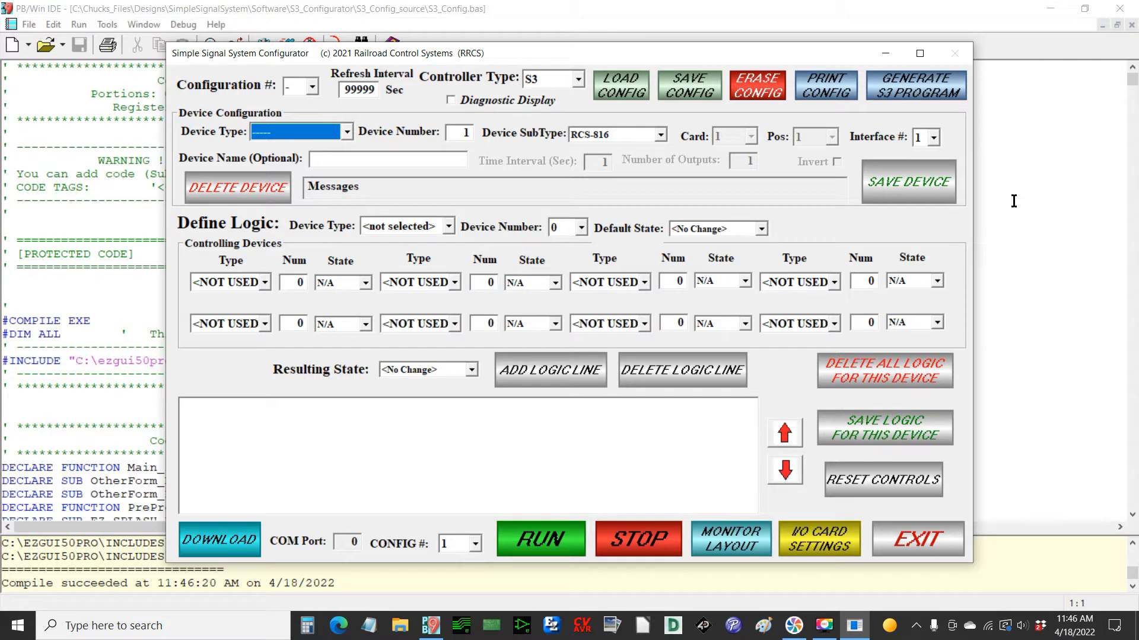
Load configuration 1 into the configurator.
click(308, 89)
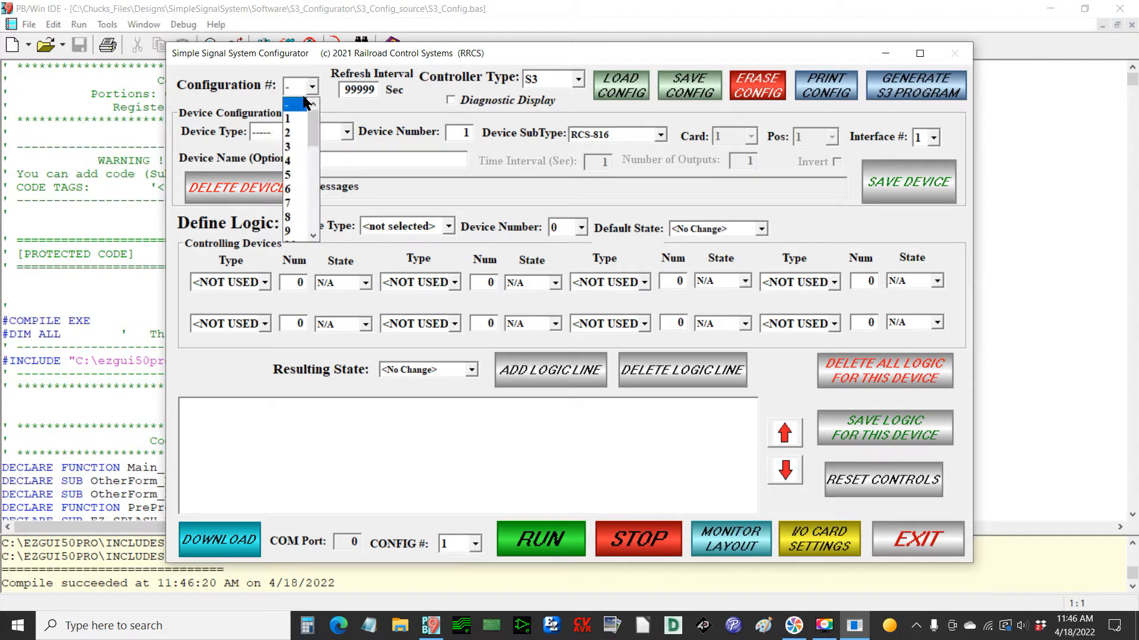
click(291, 119)
click(621, 92)
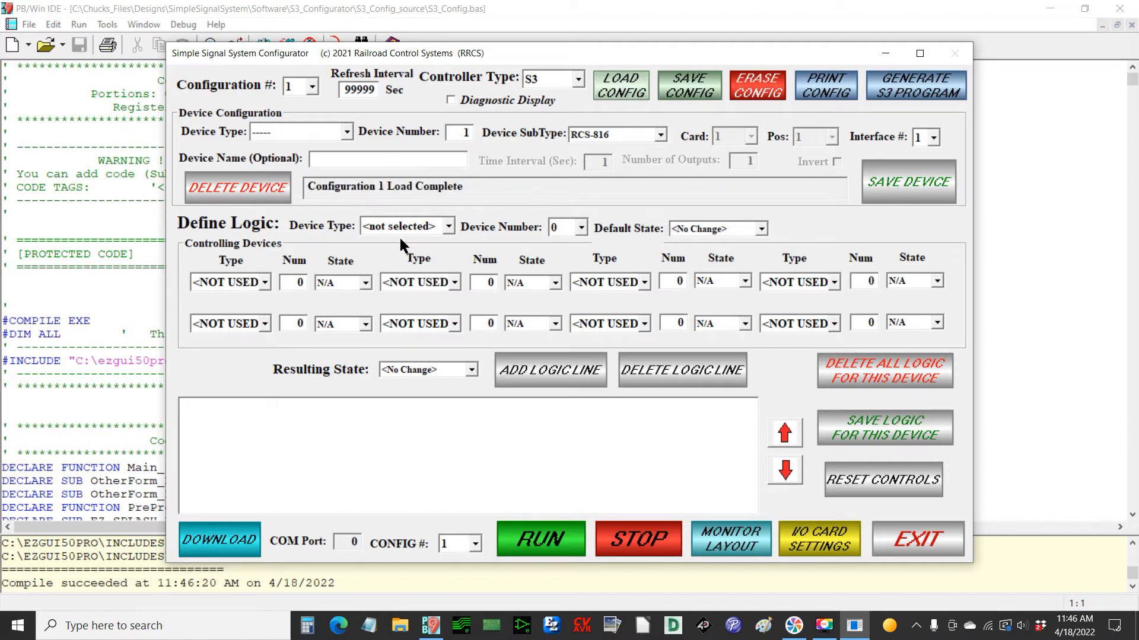
Open the logic definition for Signal device number 1.
click(447, 227)
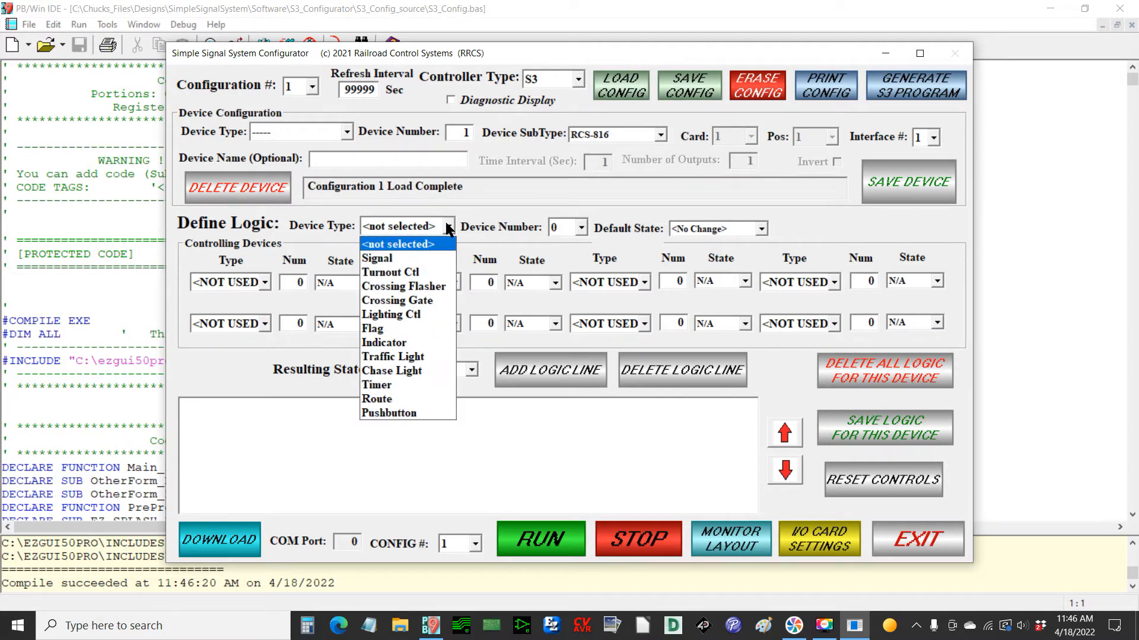
click(404, 258)
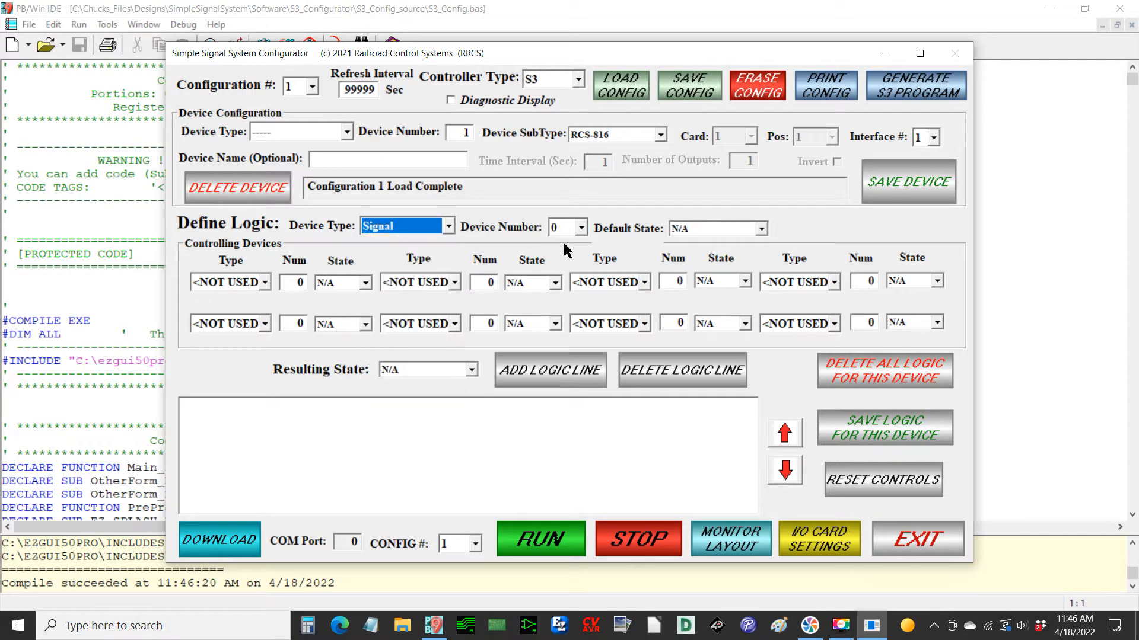
click(579, 231)
click(567, 253)
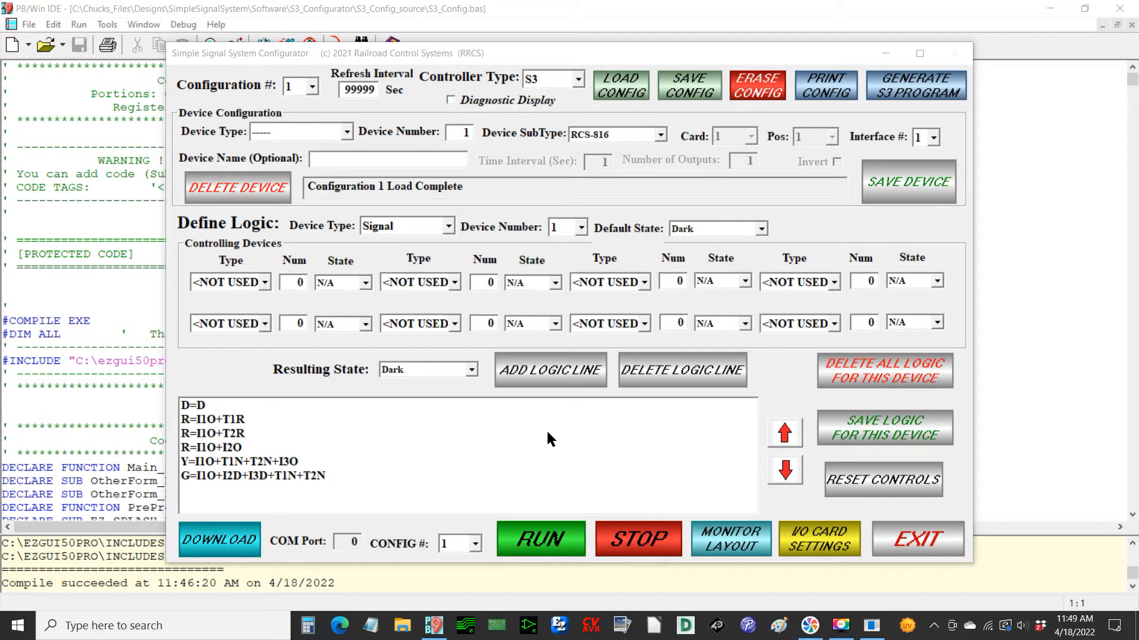
Delete all existing logic for Signal 1 and set its default state to Green.
click(871, 368)
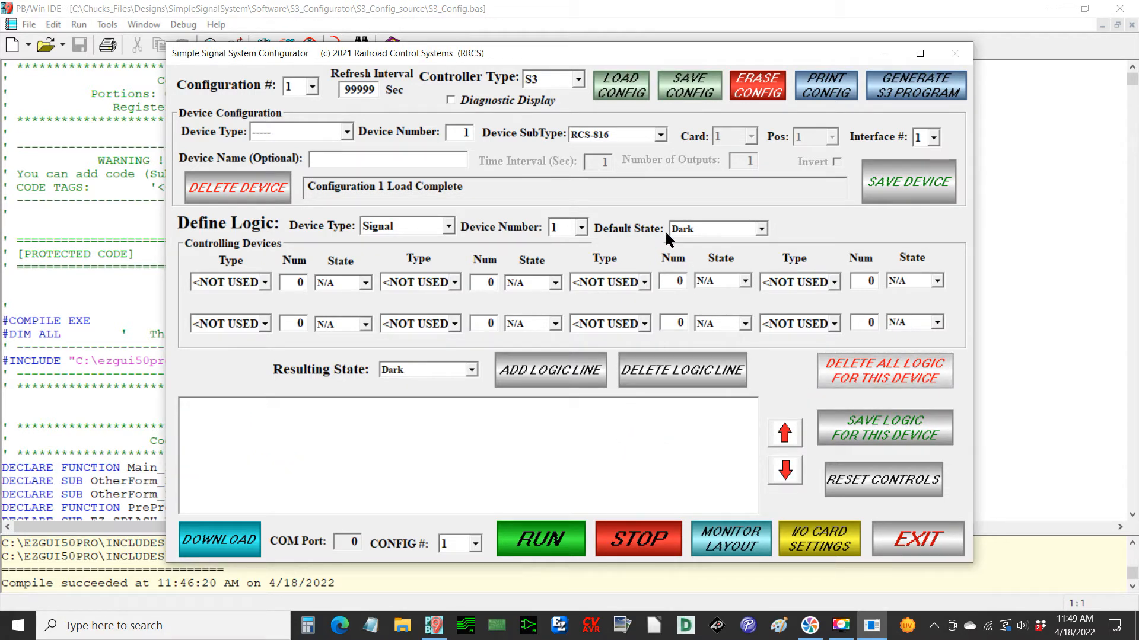
click(760, 230)
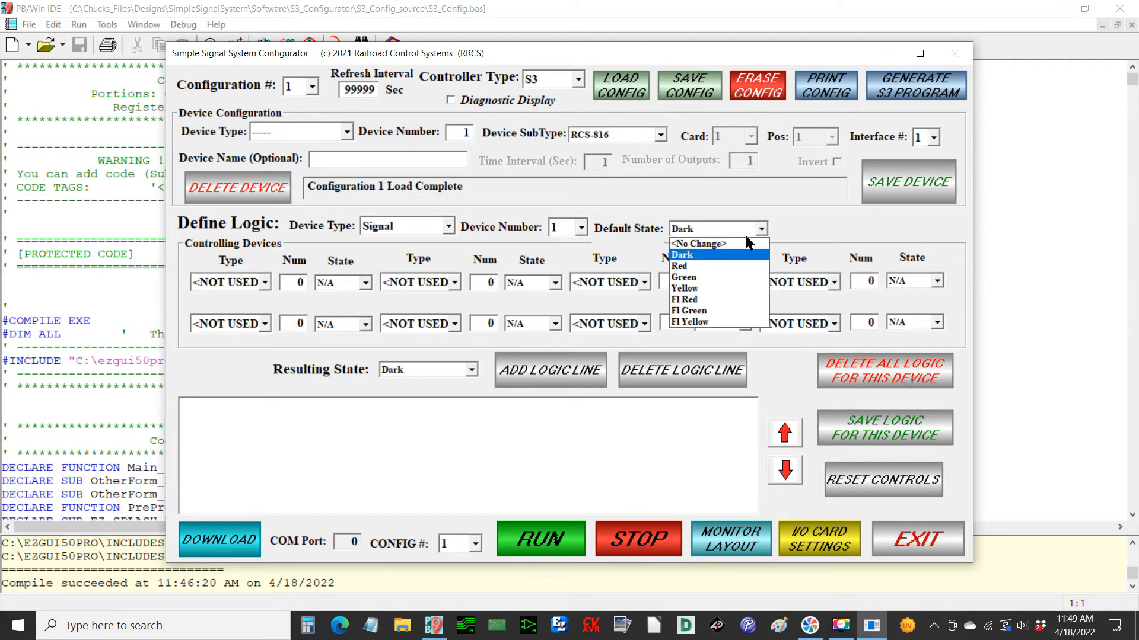
click(694, 280)
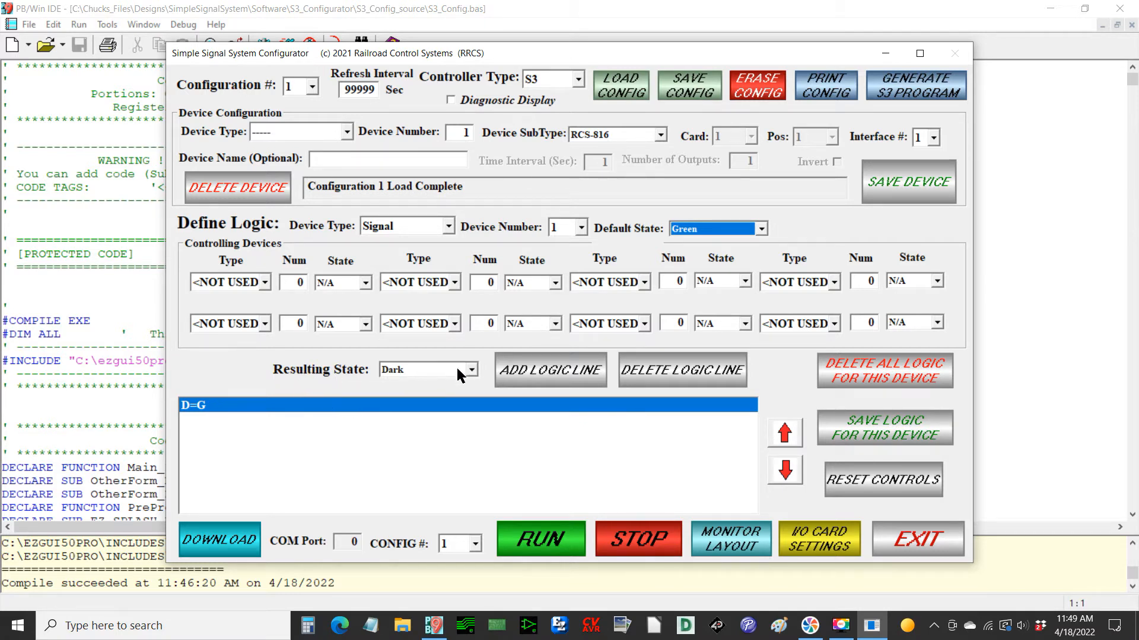
Add a logic line that makes the signal Dark when Input 1 is Off.
click(265, 285)
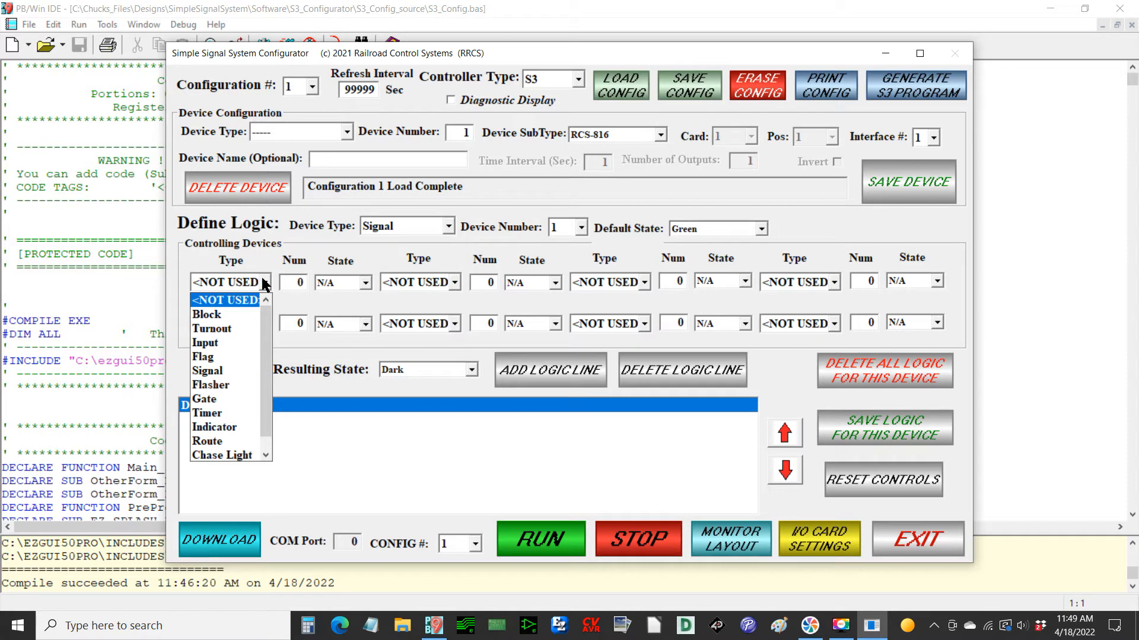
click(220, 345)
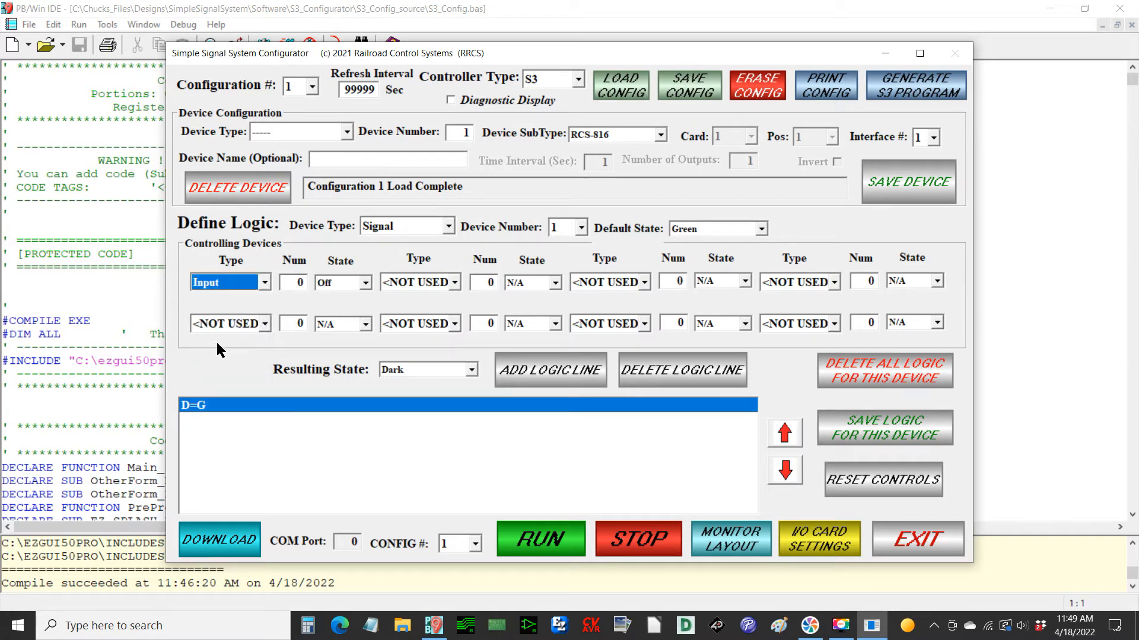
double_click(300, 283)
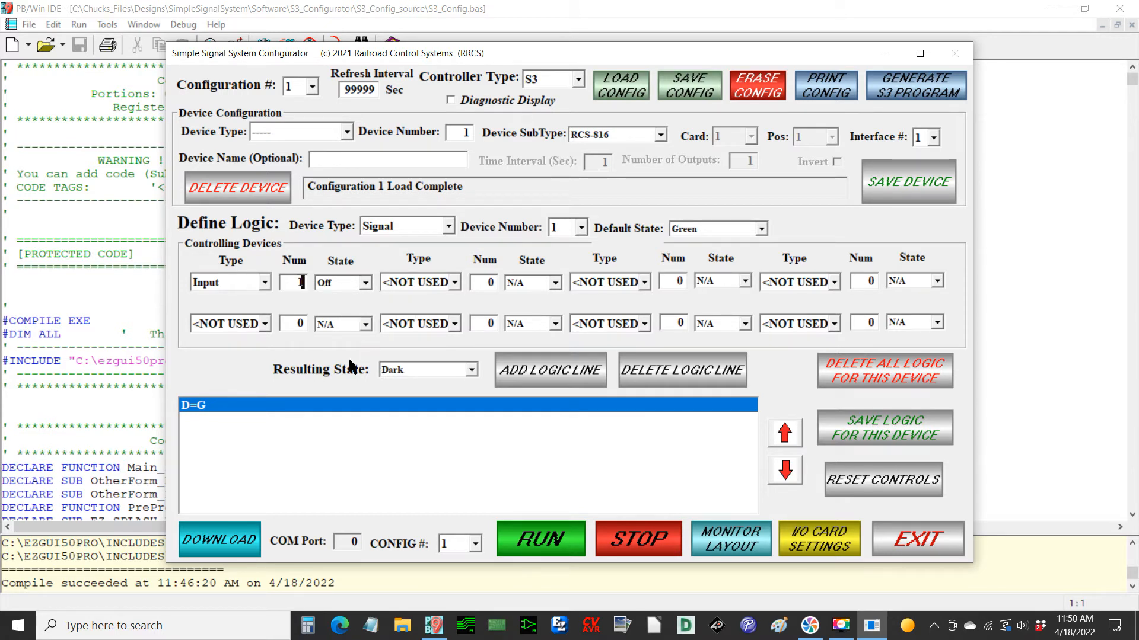
click(541, 371)
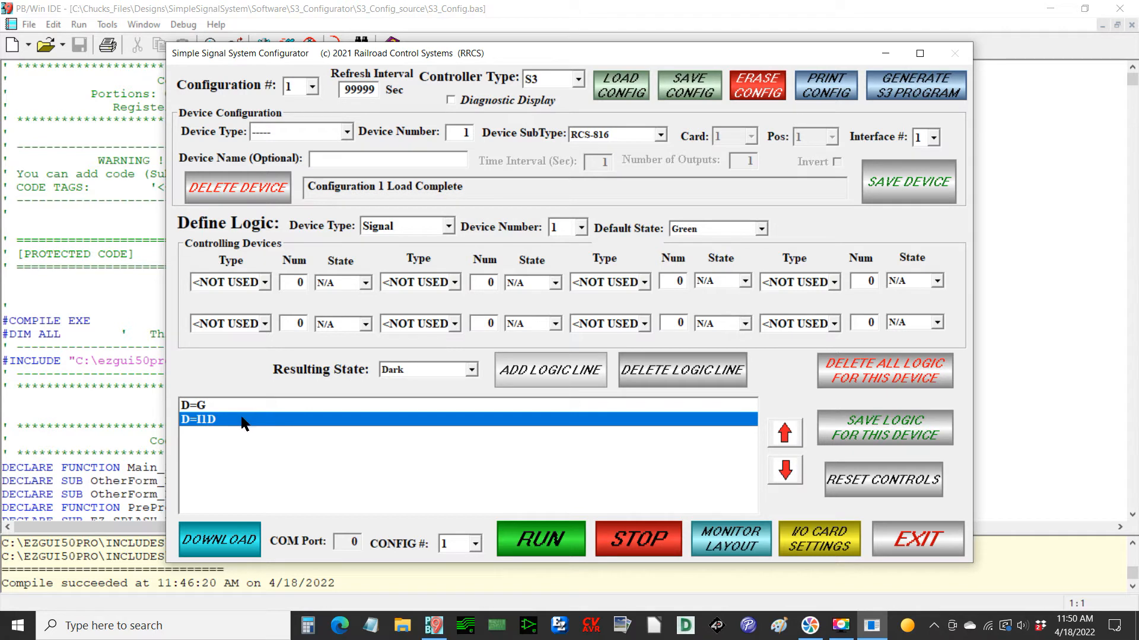
Add a logic line that makes the signal Red when Turnout 1 is Reversed.
click(262, 282)
click(230, 329)
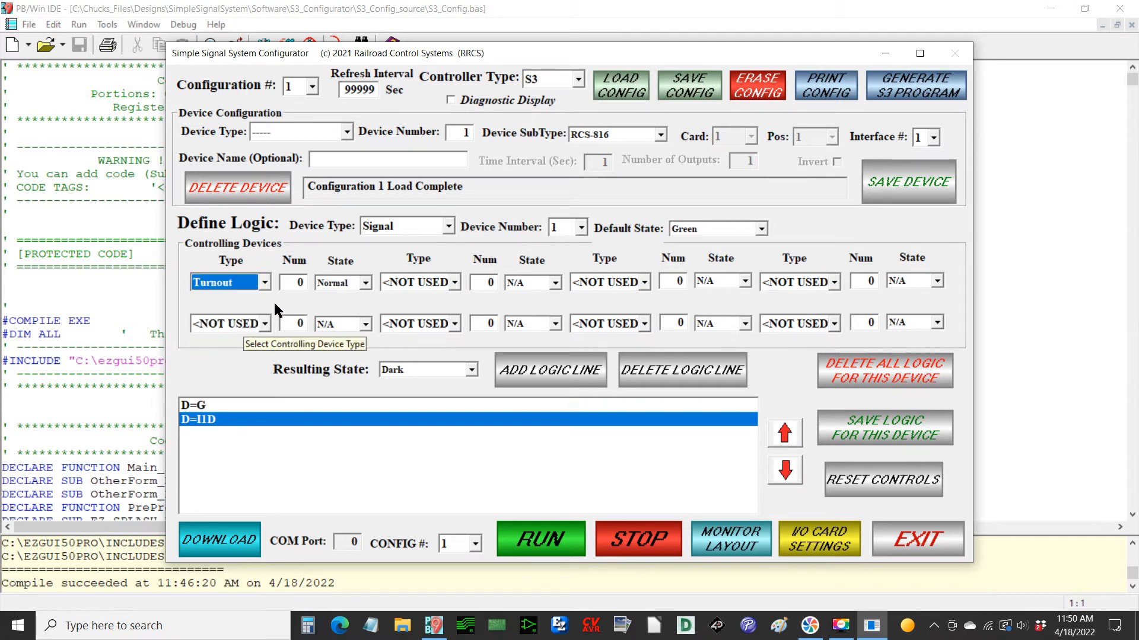
click(302, 281)
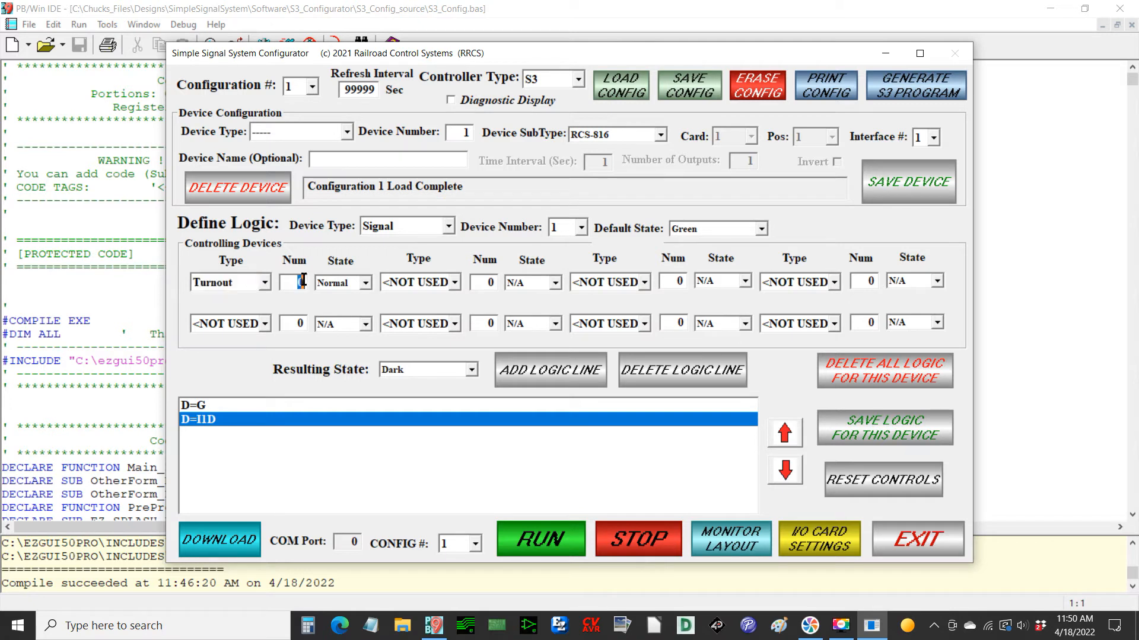
click(358, 283)
click(341, 308)
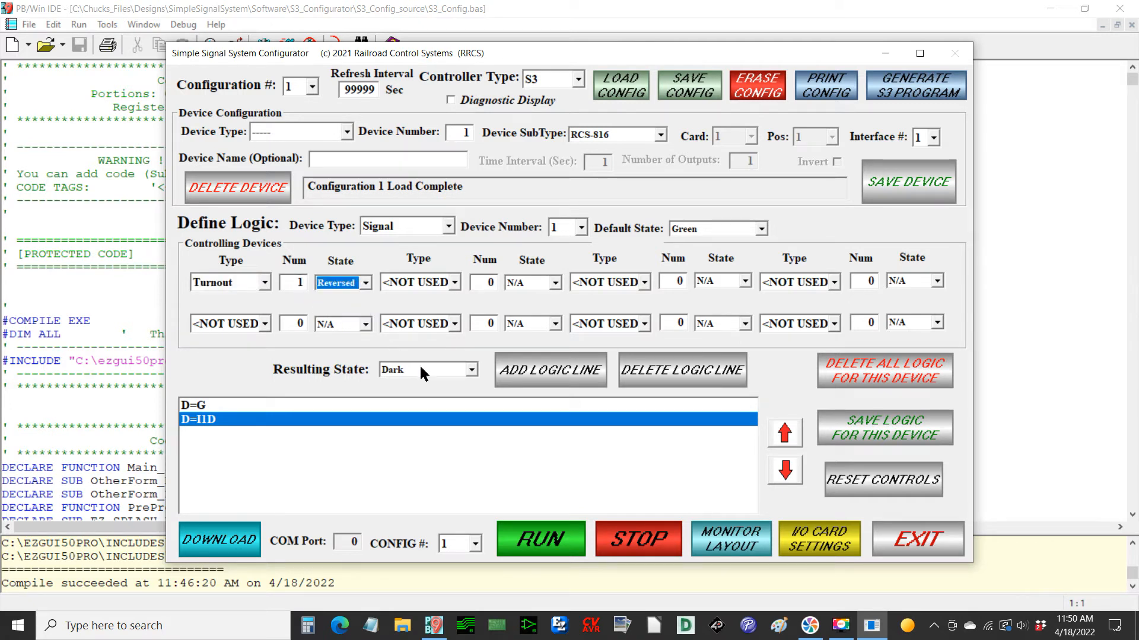
click(471, 369)
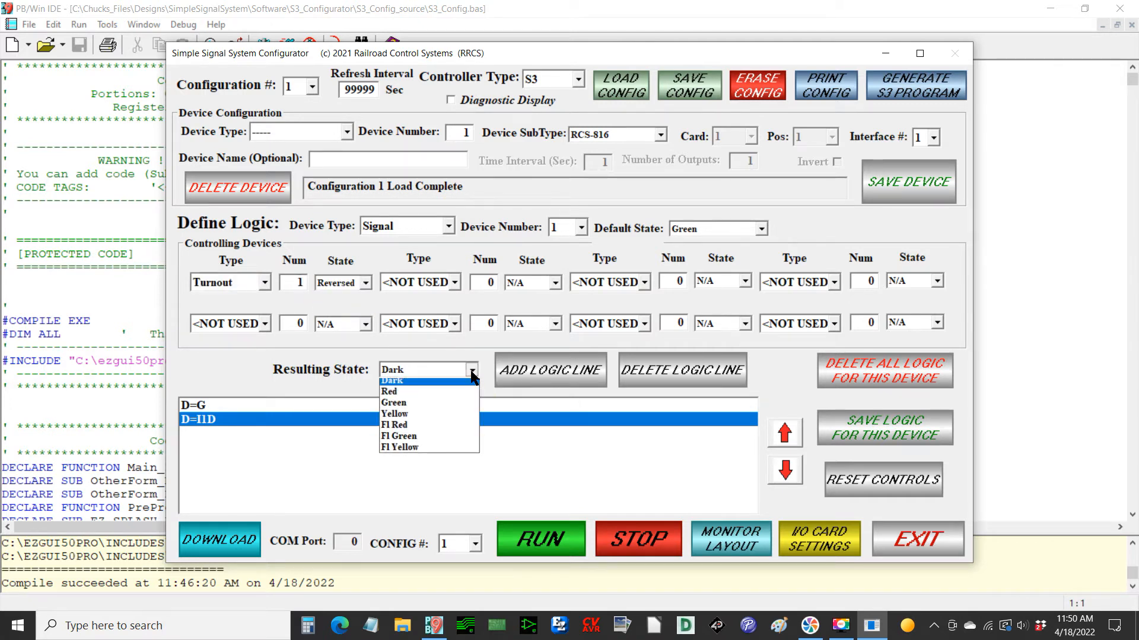
click(407, 396)
click(525, 372)
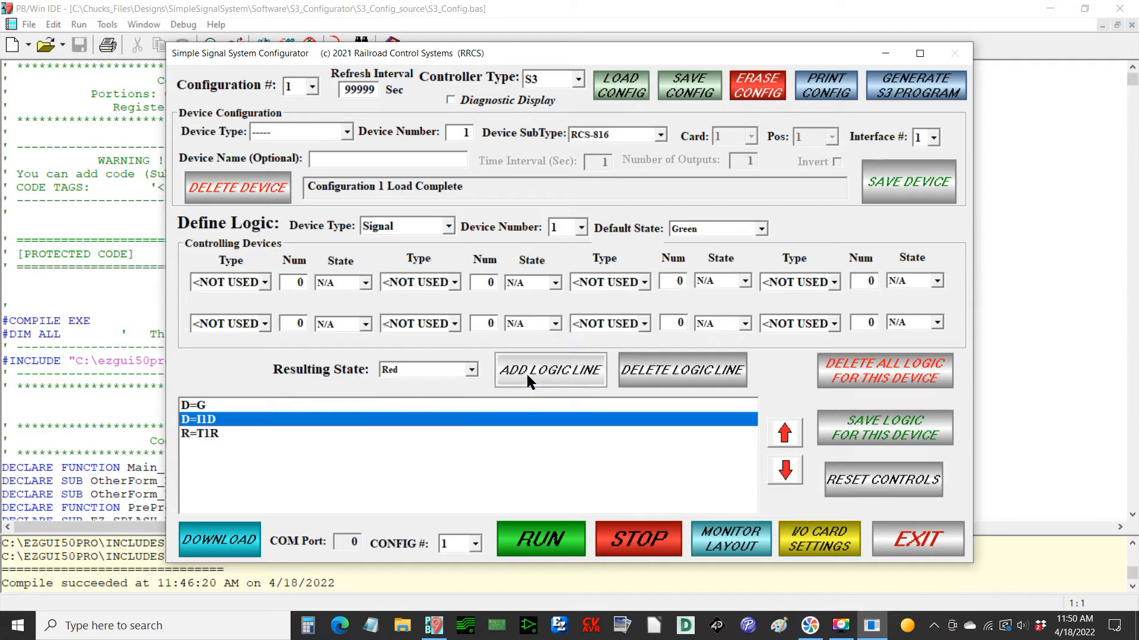
Add a logic line that keeps the Red resulting state for Turnout 2 being Reversed.
click(261, 281)
click(234, 328)
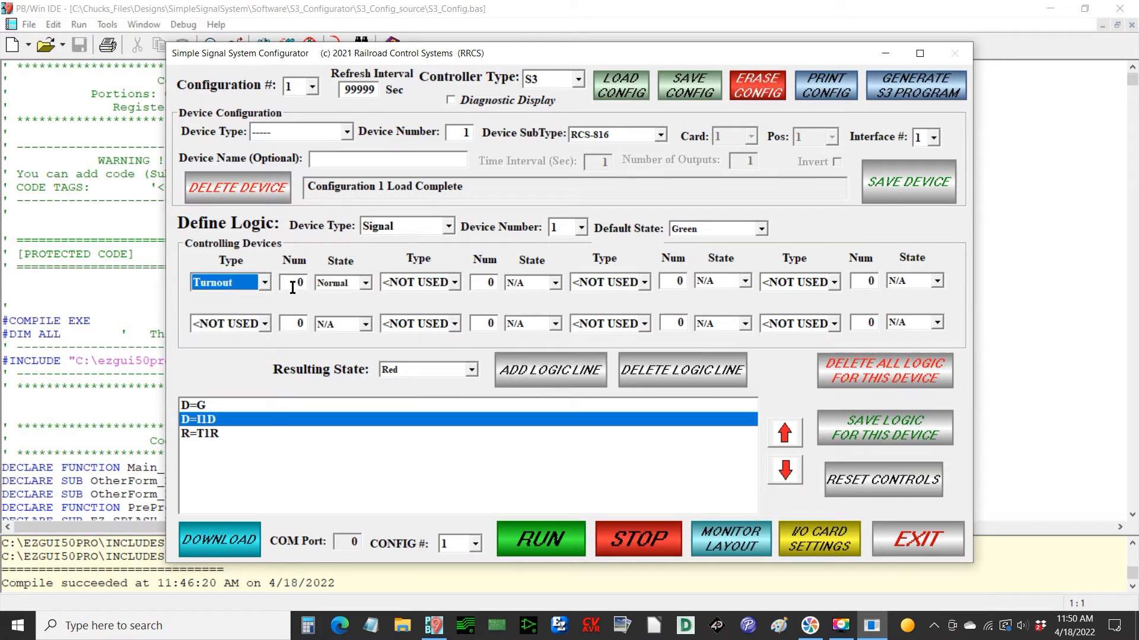
double_click(292, 288)
text(2)
click(366, 283)
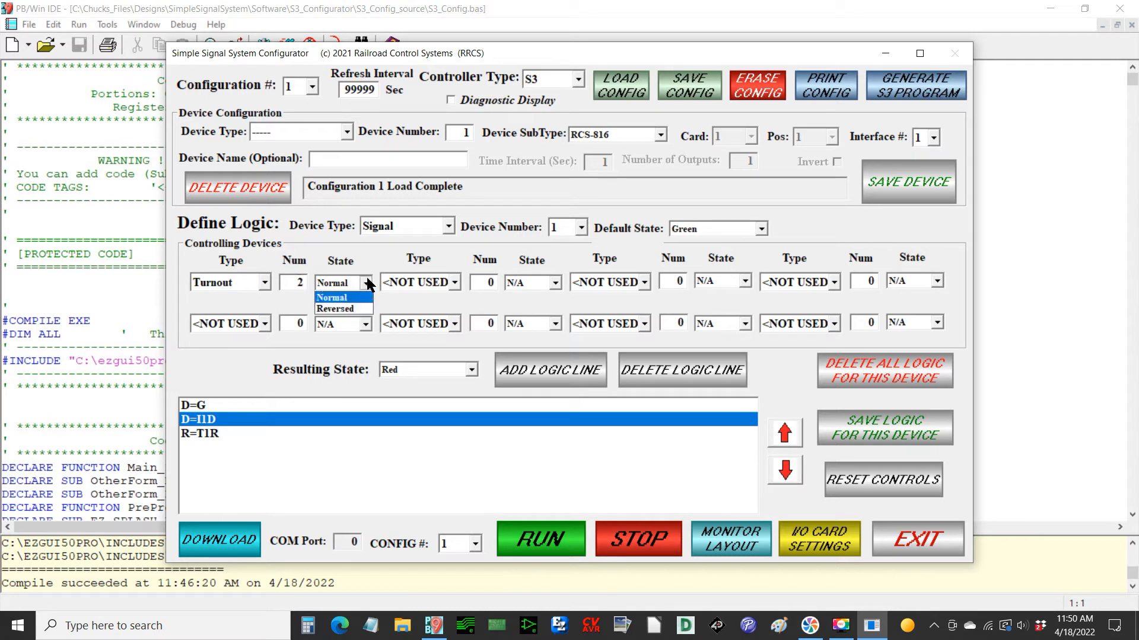
click(551, 370)
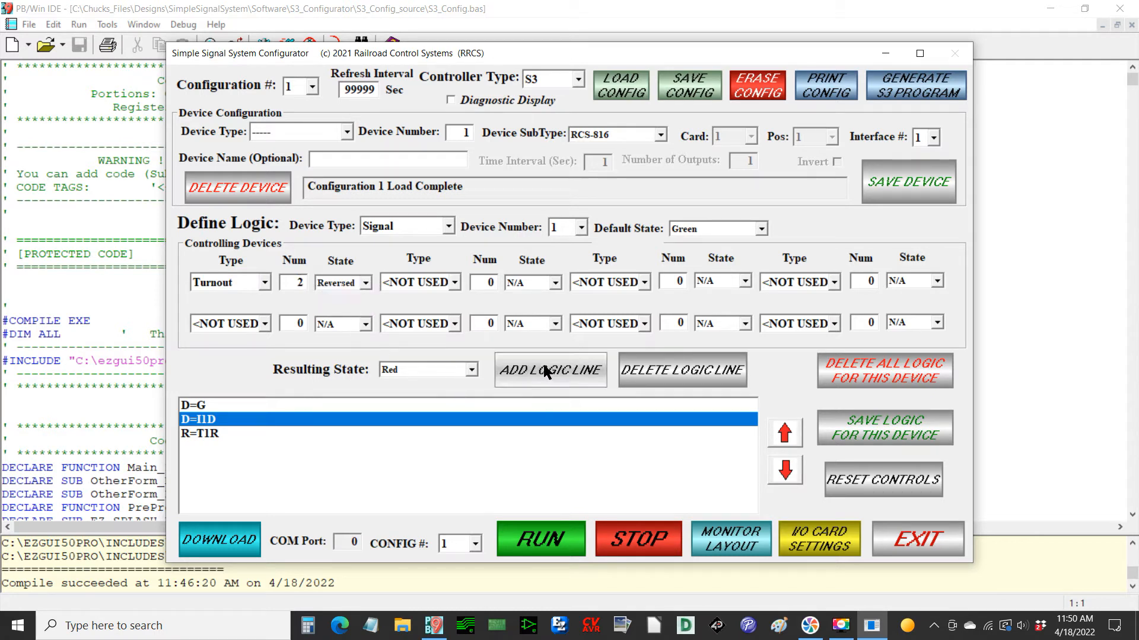
Add a logic line that makes the signal Red when Input 2 is On.
click(263, 283)
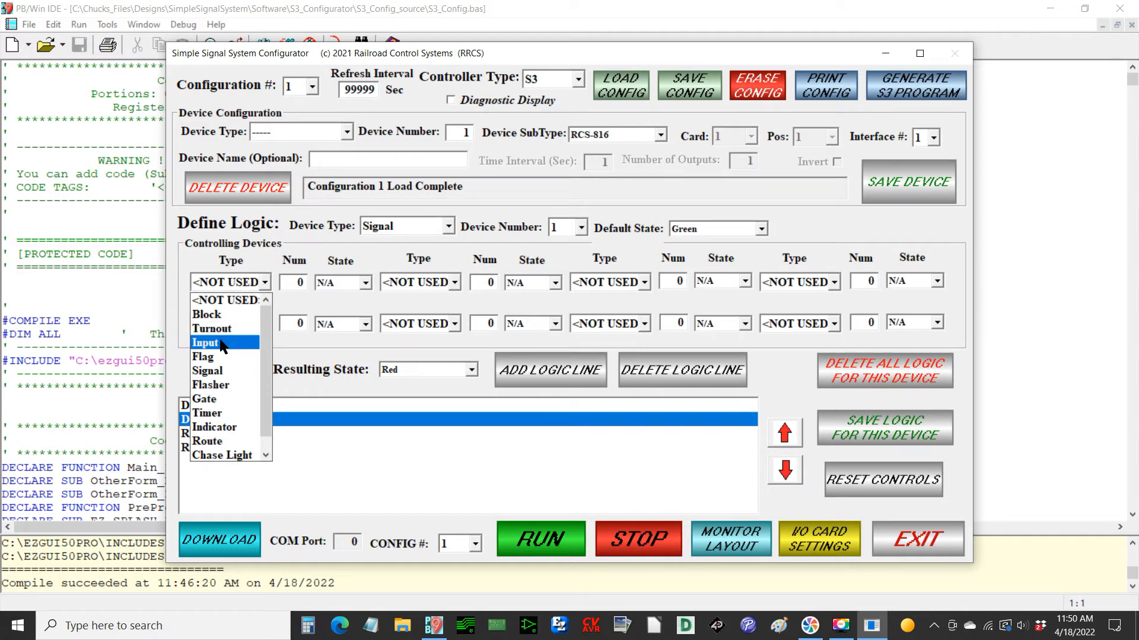
click(221, 344)
click(298, 283)
text(2)
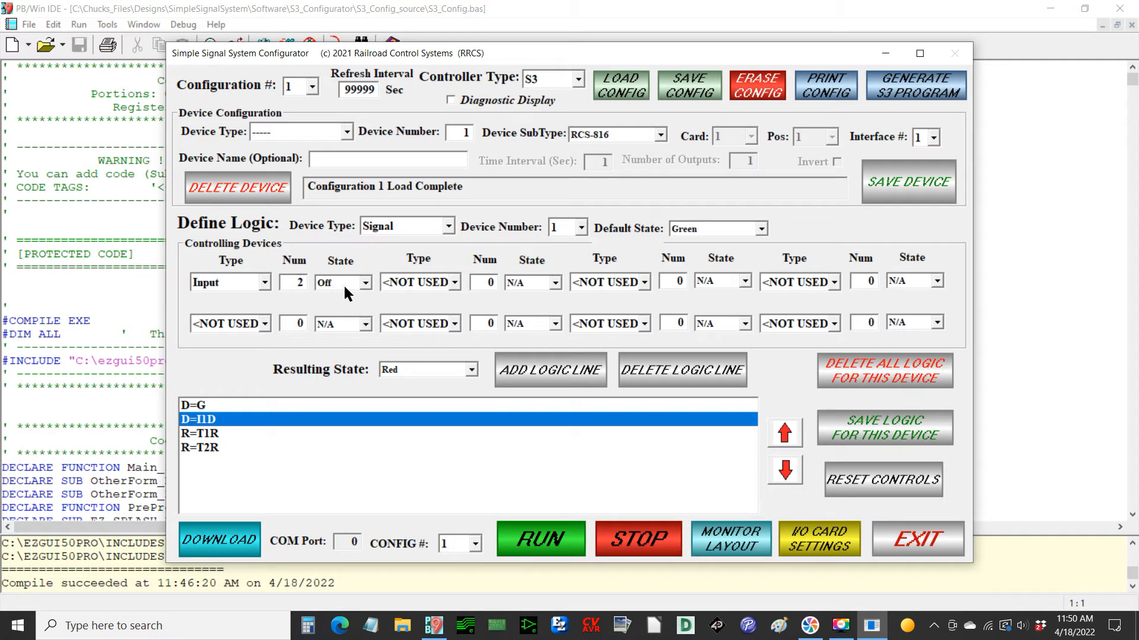
click(365, 283)
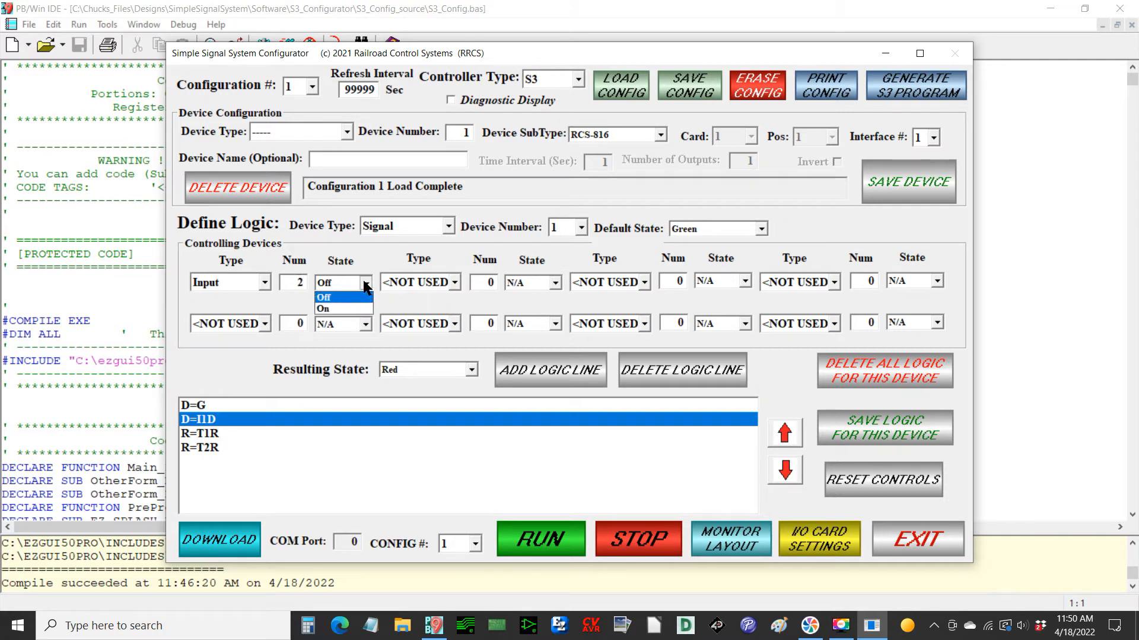
click(348, 310)
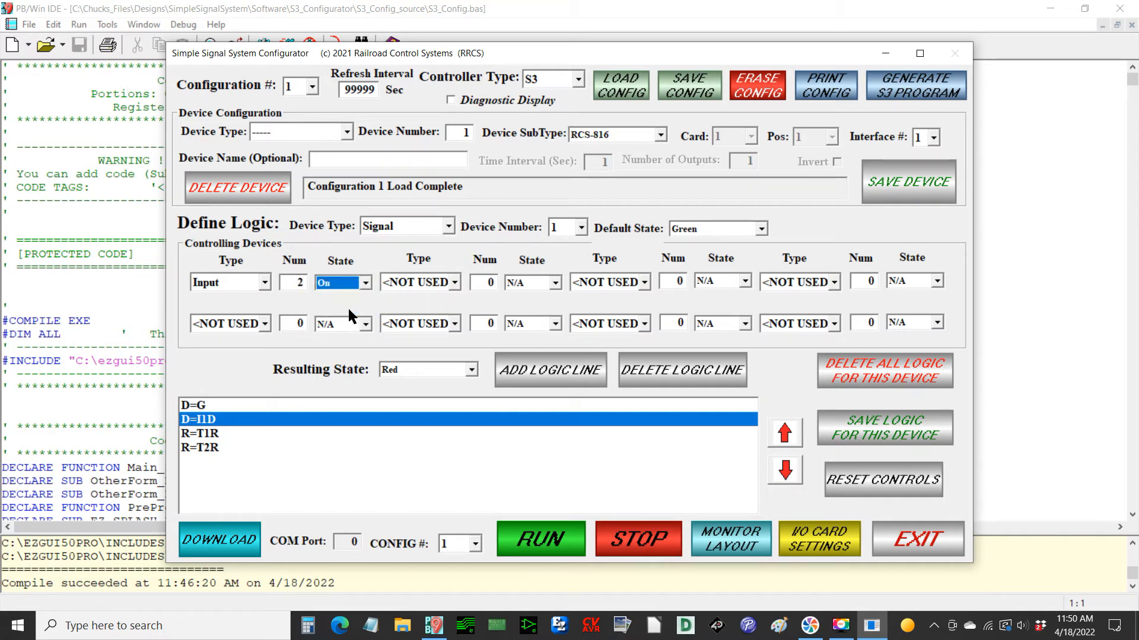
click(543, 370)
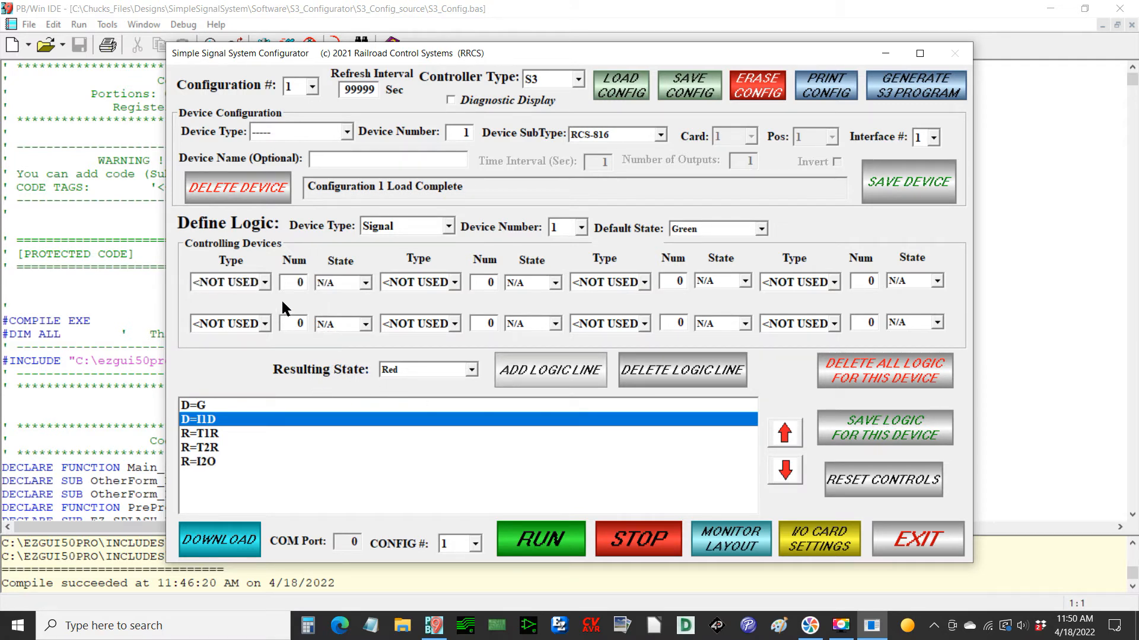
Add a logic line that makes the signal Yellow when Input 3 is On.
click(468, 367)
click(422, 418)
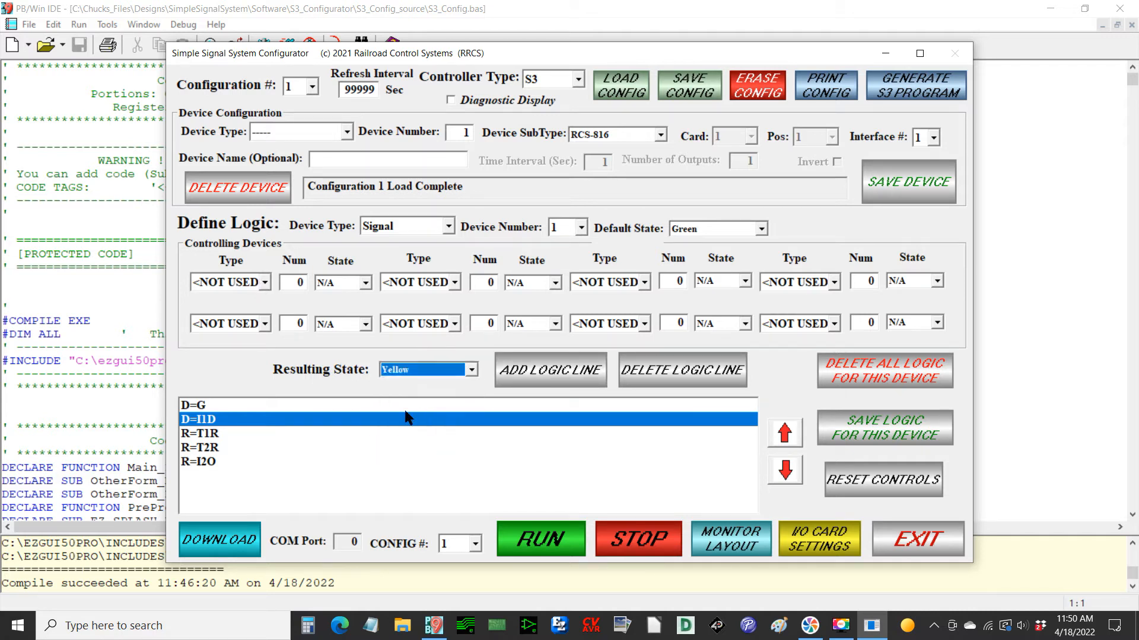
click(261, 283)
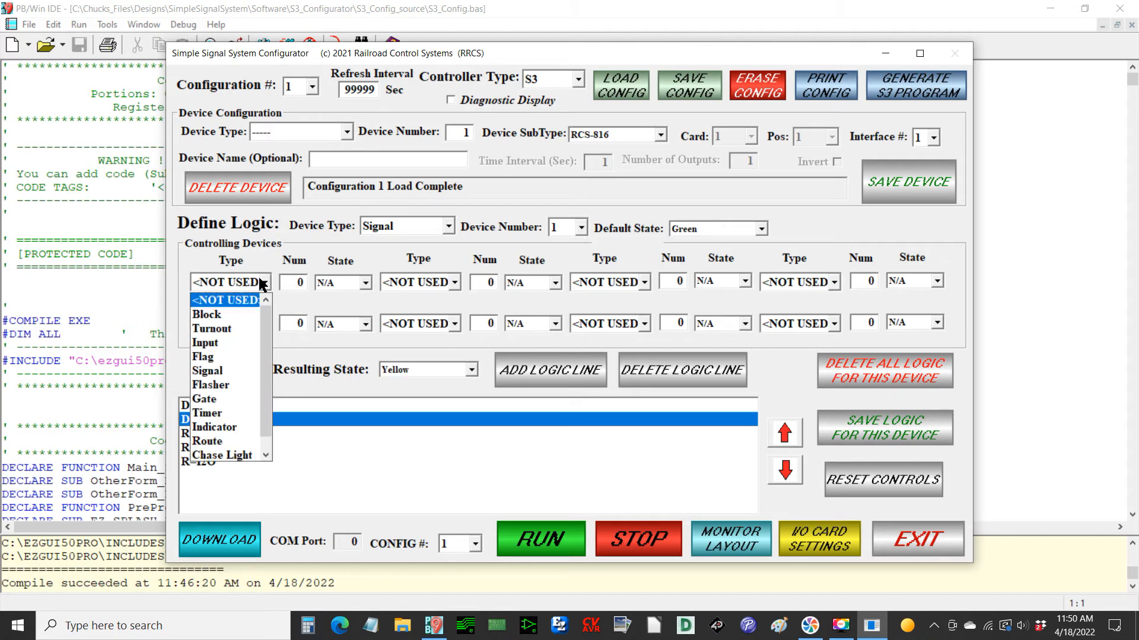
click(225, 343)
key(Tab)
text(3)
click(365, 284)
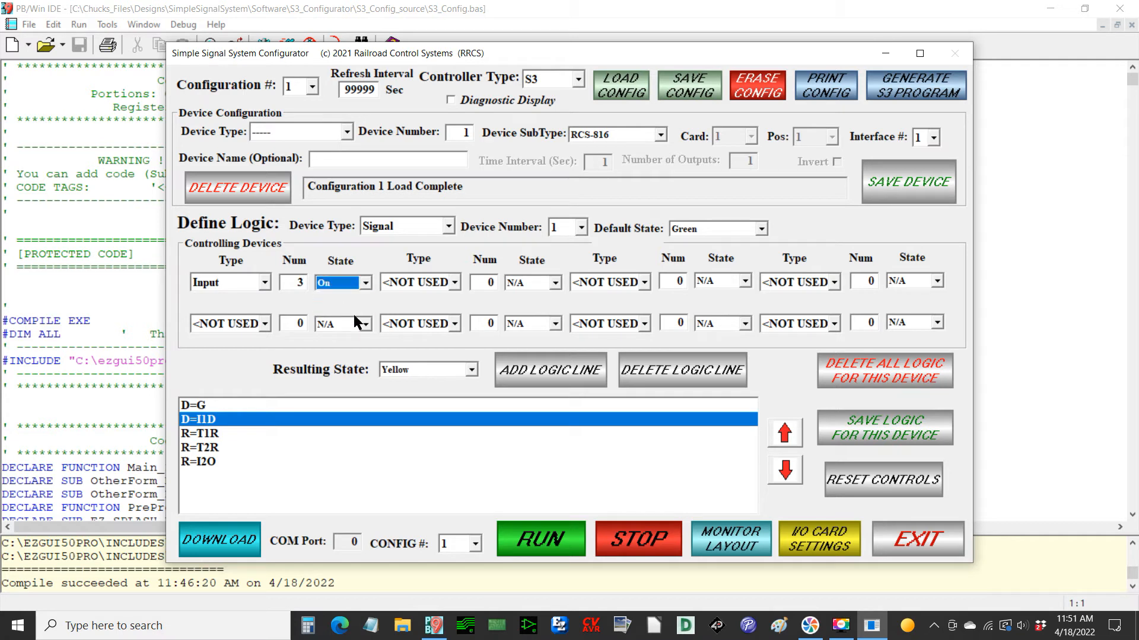
click(544, 372)
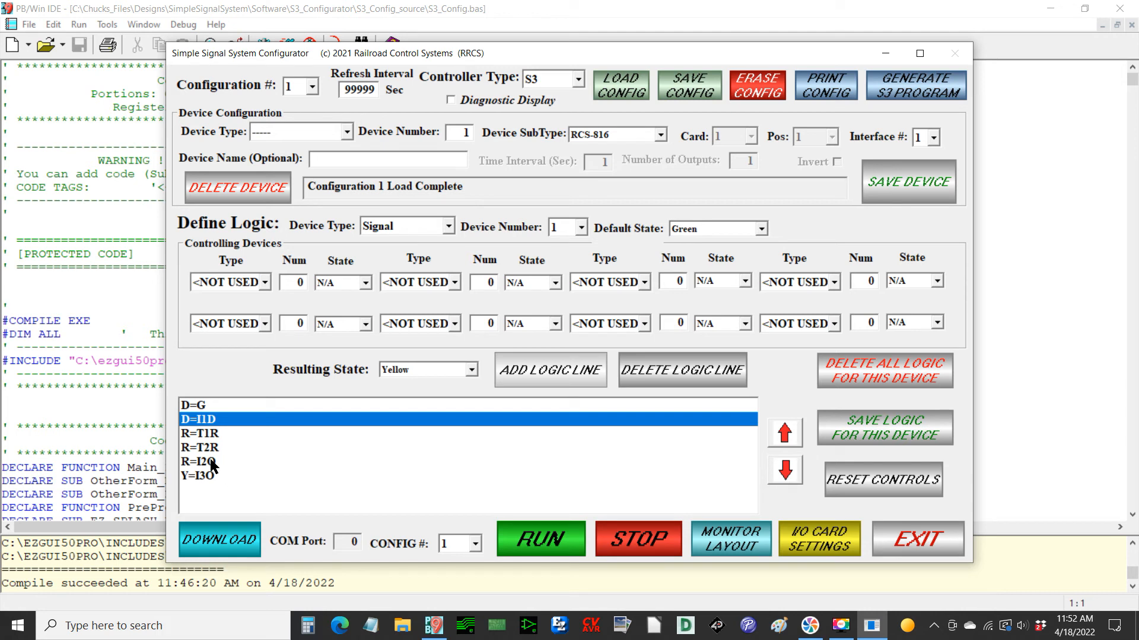
Select the Yellow logic line for Input 3 in the signal's logic list.
click(211, 478)
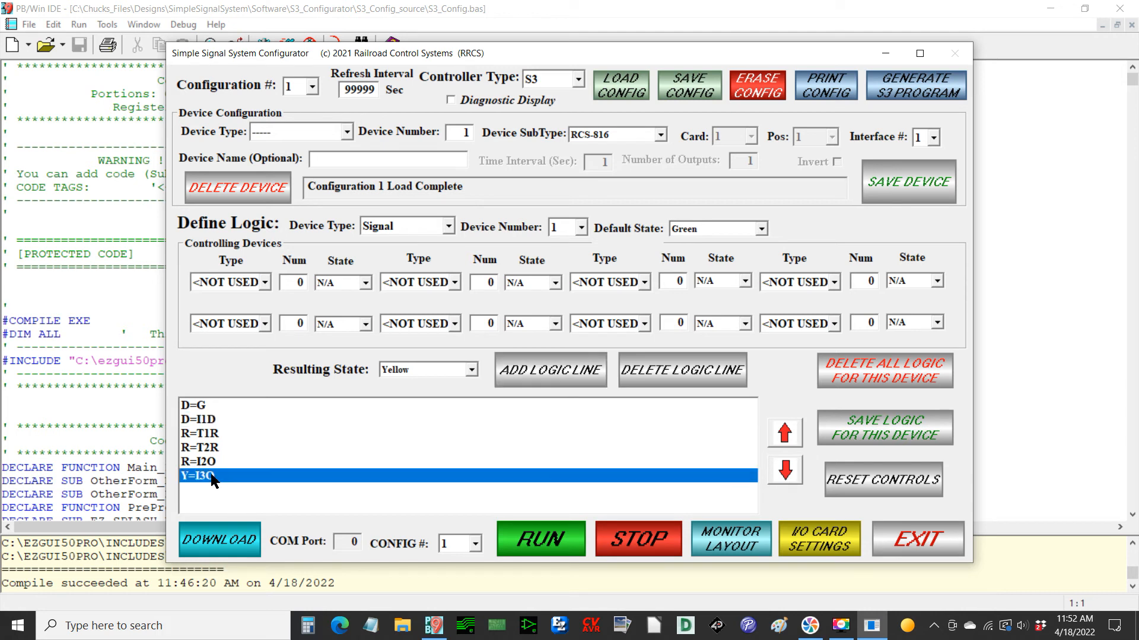